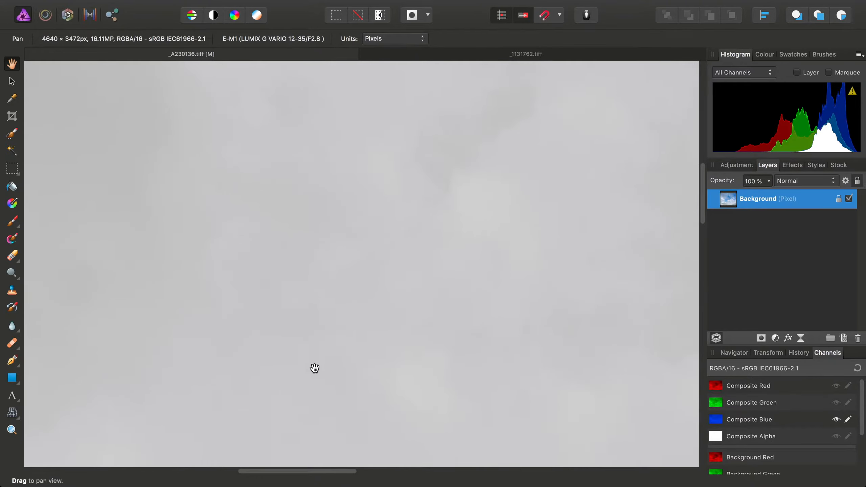
- Examine the noise in the sky on the composite blue, green and red channels, one channel at a time
left_click_drag(312, 365, 291, 176)
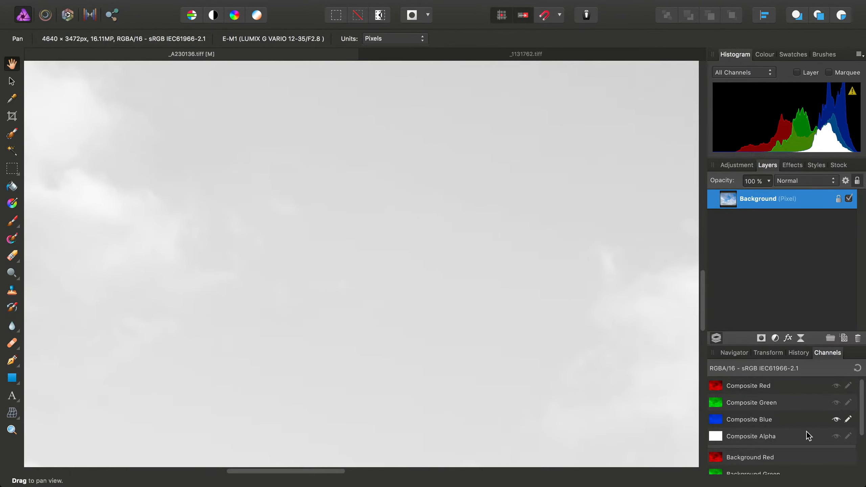
left_click(745, 402)
left_click_drag(400, 267, 311, 213)
scroll(314, 217, "up", 5)
left_click_drag(518, 276, 402, 261)
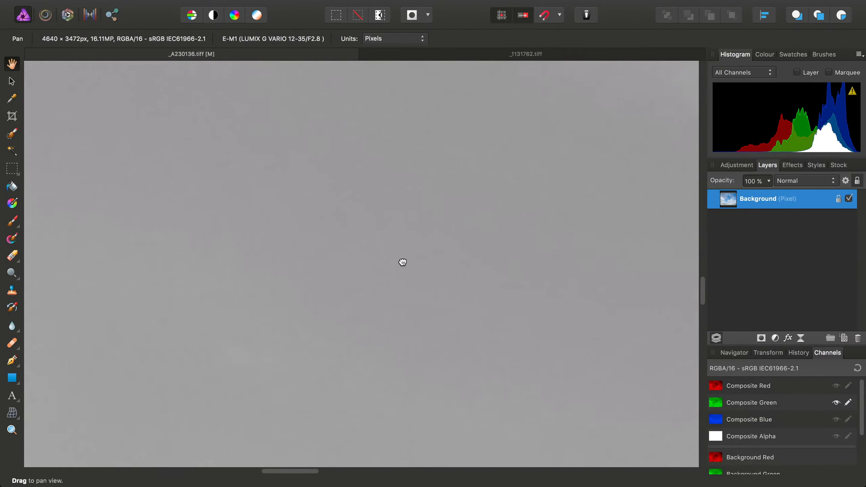
left_click_drag(493, 251, 421, 321)
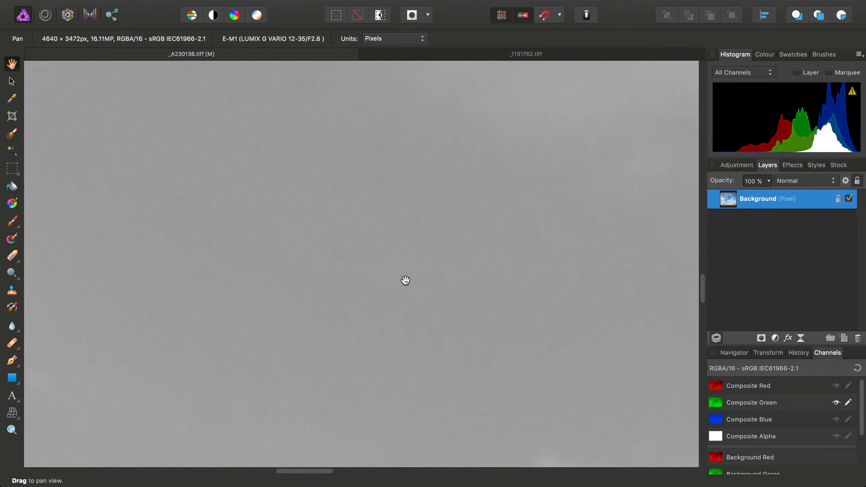
left_click_drag(404, 283, 623, 322)
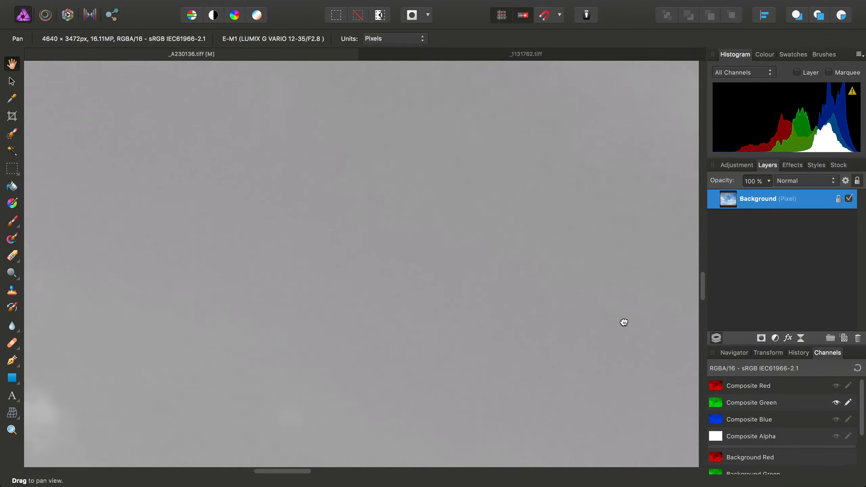
left_click(742, 386)
left_click_drag(352, 238, 512, 357)
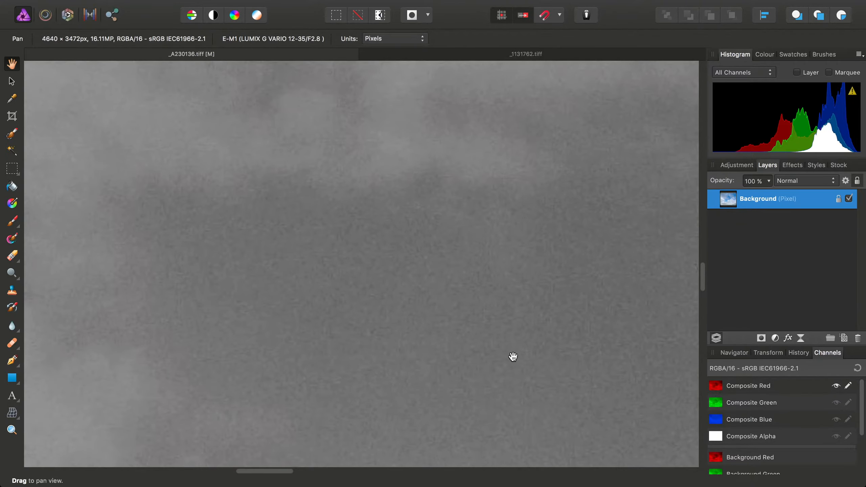
left_click_drag(361, 403, 259, 325)
scroll(417, 250, "up", 4)
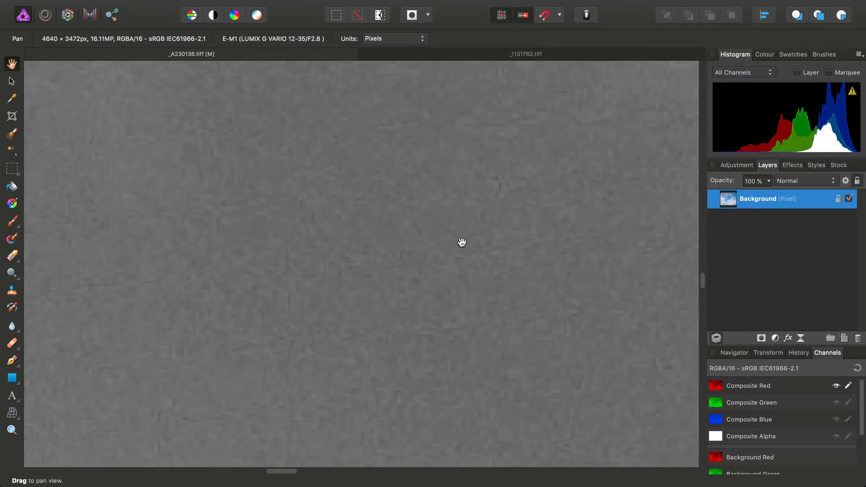
- Isolate the composite green channel and apply the Denoise filter to it with Luminance Denoise at 50%
left_click(755, 402)
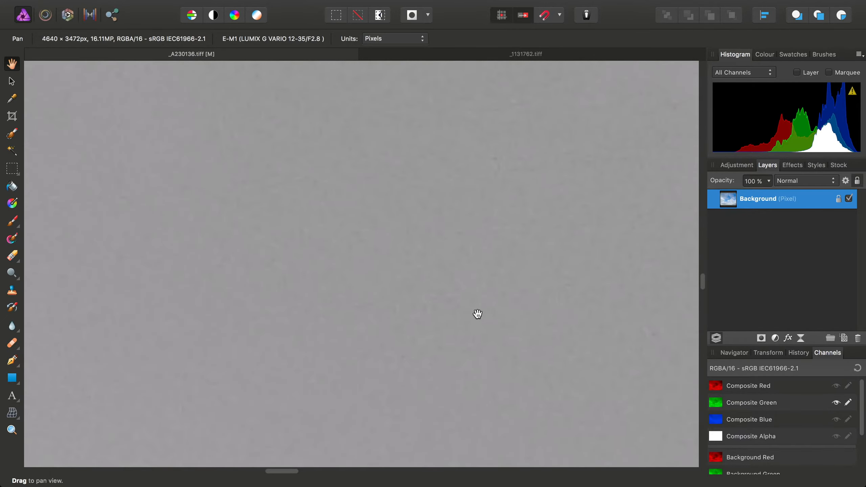
scroll(388, 249, "down", 3)
left_click_drag(377, 246, 444, 275)
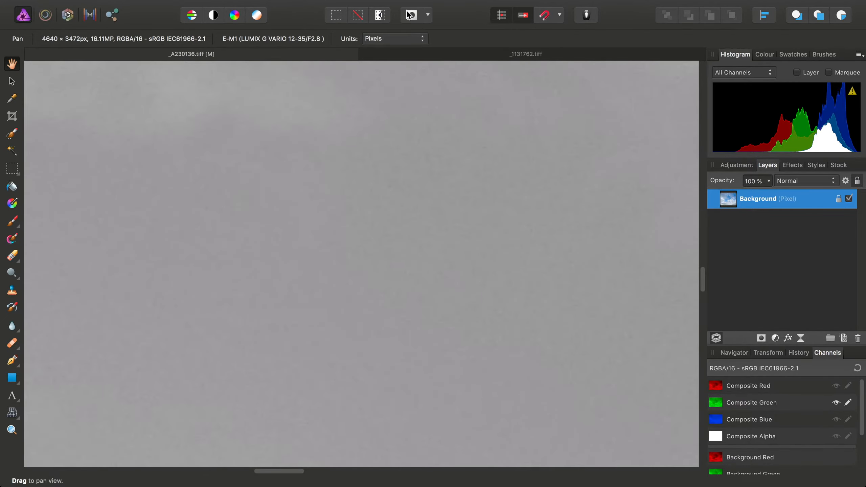
left_click(373, 7)
mouse_move(395, 55)
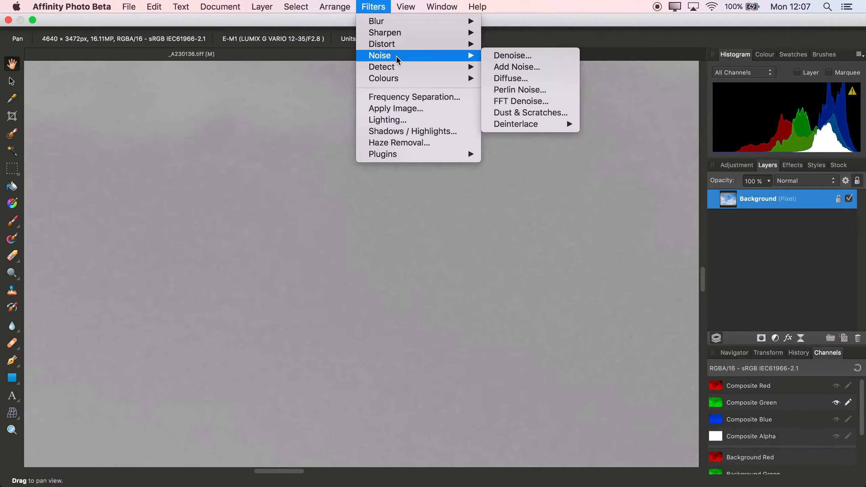
left_click(504, 56)
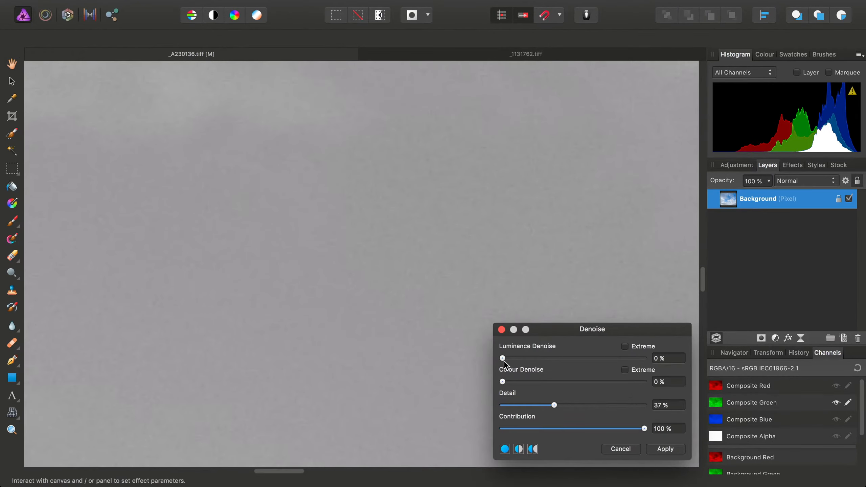
left_click_drag(509, 359, 589, 370)
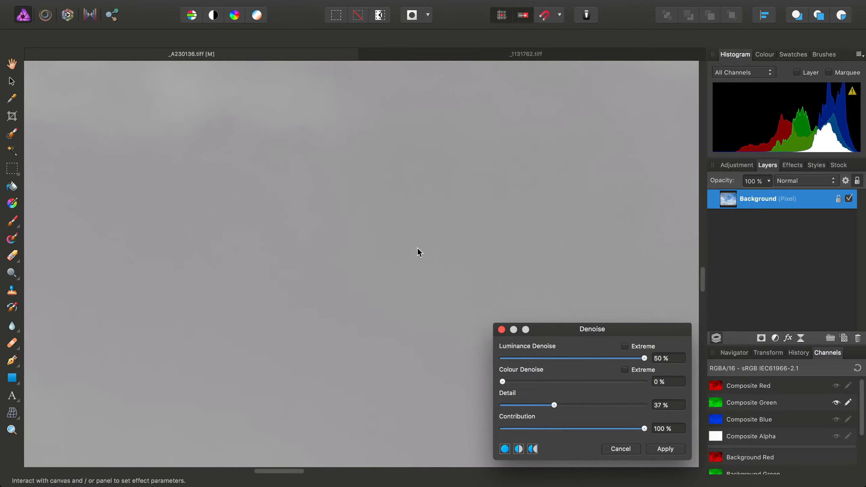
left_click(666, 449)
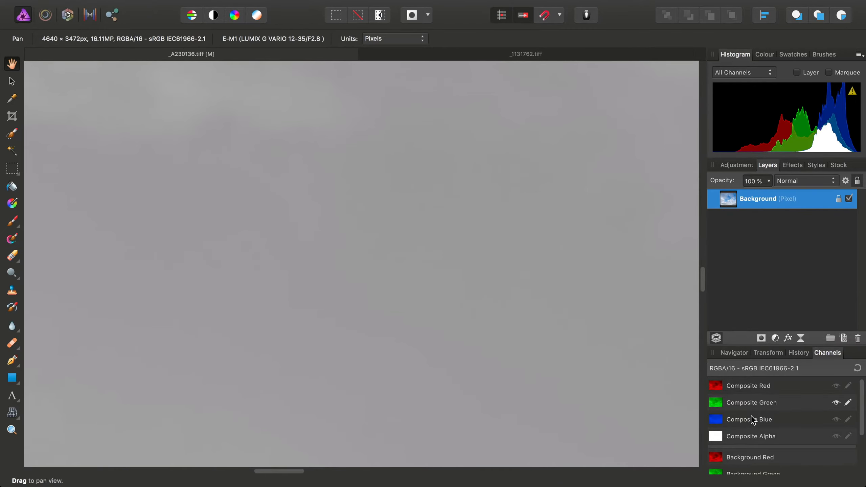
- Isolate the composite red channel and apply a Bilateral Blur with a radius of about 3 px and 15% tolerance
left_click(757, 385)
left_click_drag(454, 282, 480, 256)
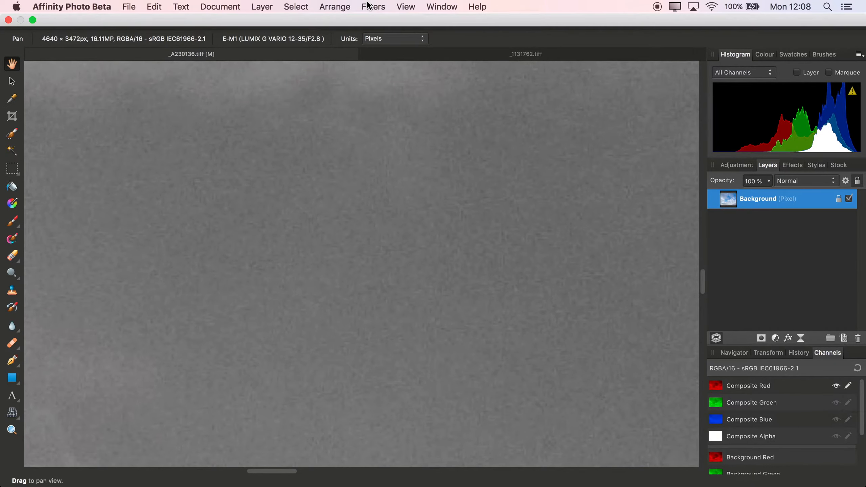
left_click(372, 7)
mouse_move(399, 39)
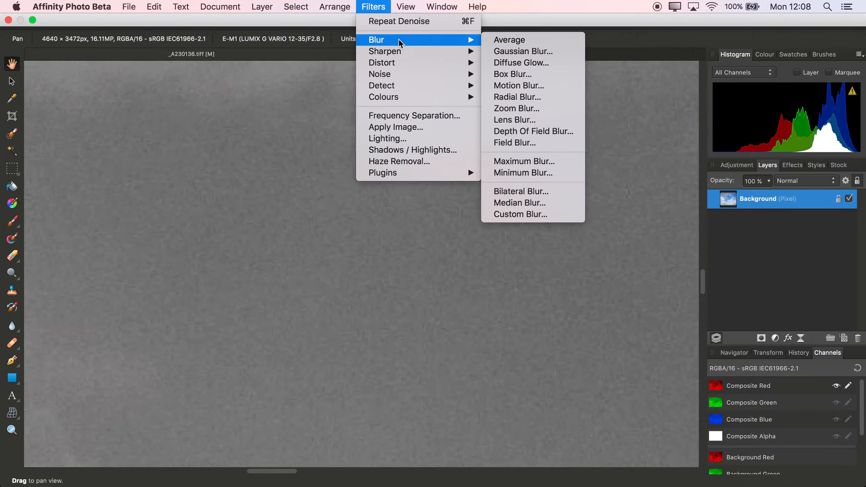
left_click(523, 194)
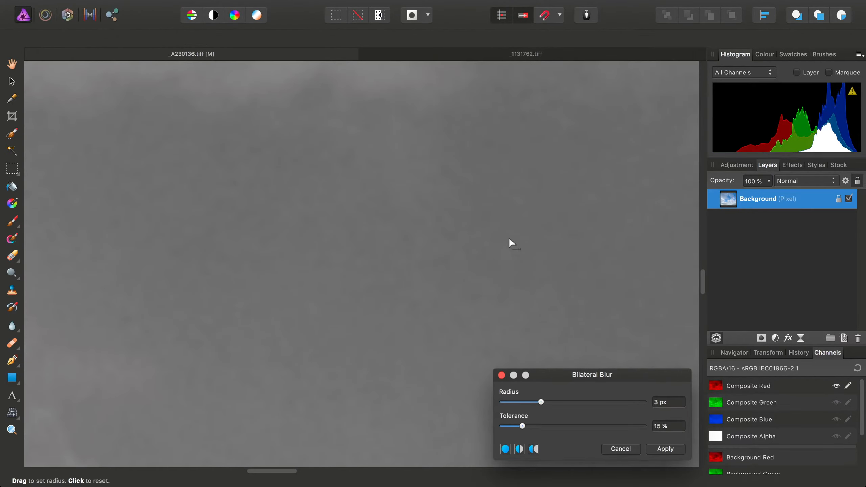
scroll(385, 254, "down", 6)
left_click_drag(420, 275, 529, 239)
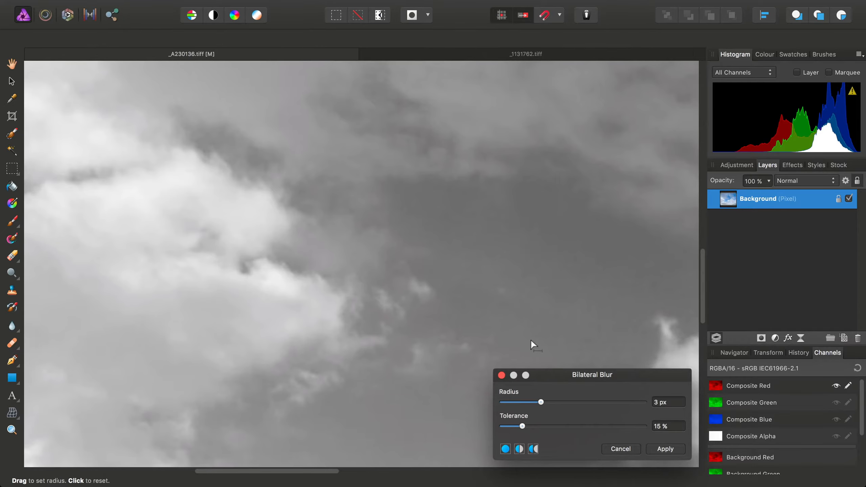
scroll(478, 236, "up", 5)
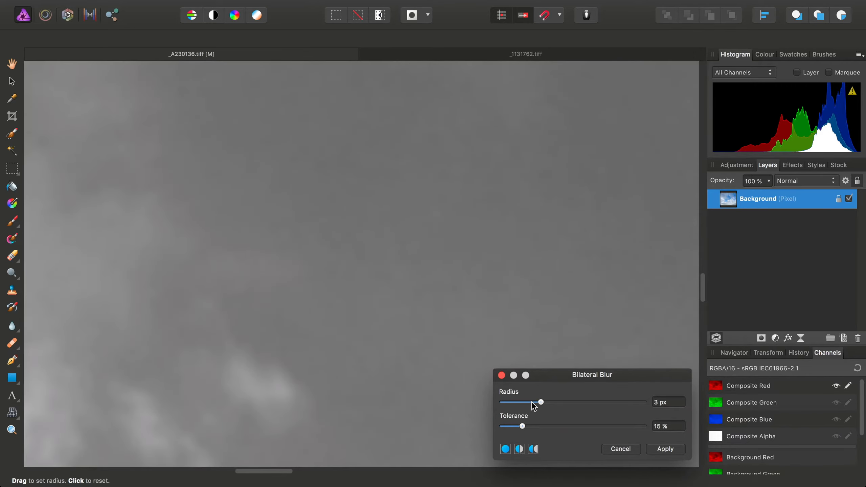
left_click_drag(541, 402, 546, 402)
left_click(665, 449)
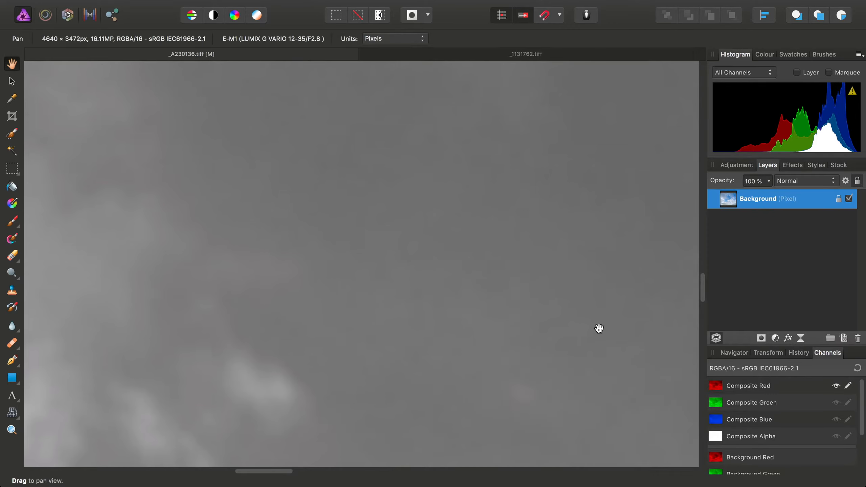
- Compare the filtered sky on the composite red, green and blue channels
left_click_drag(611, 319, 450, 220)
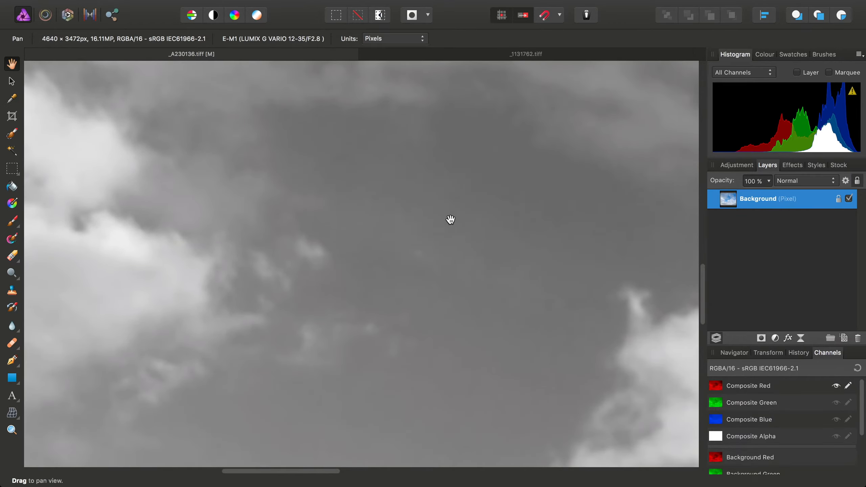
left_click(772, 405)
left_click(766, 422)
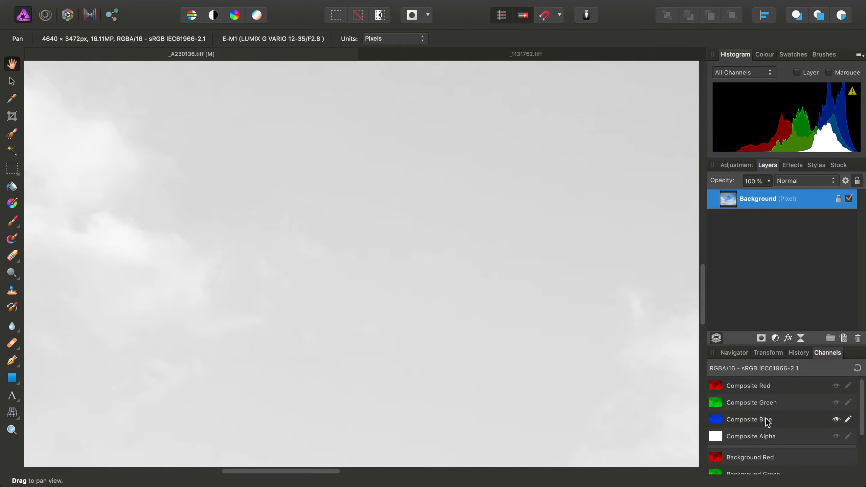
left_click(755, 403)
left_click(753, 386)
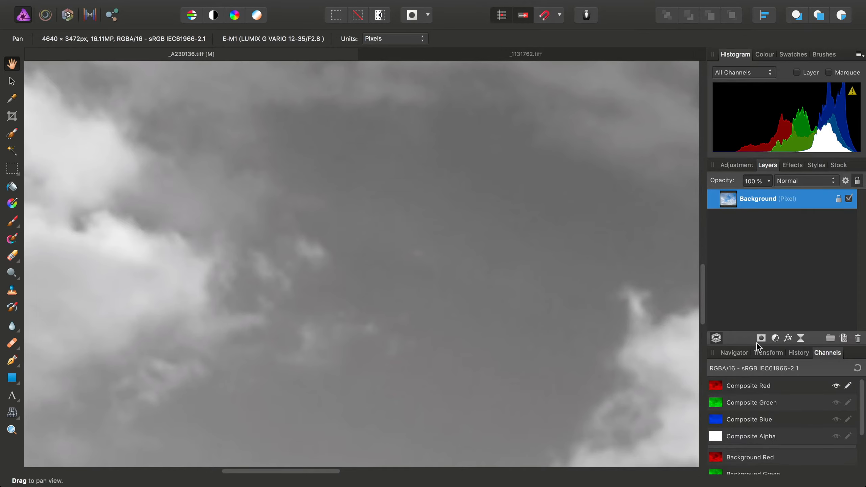
- Reset the channels to show the full-colour composite and check the whole sky photo
left_click(857, 368)
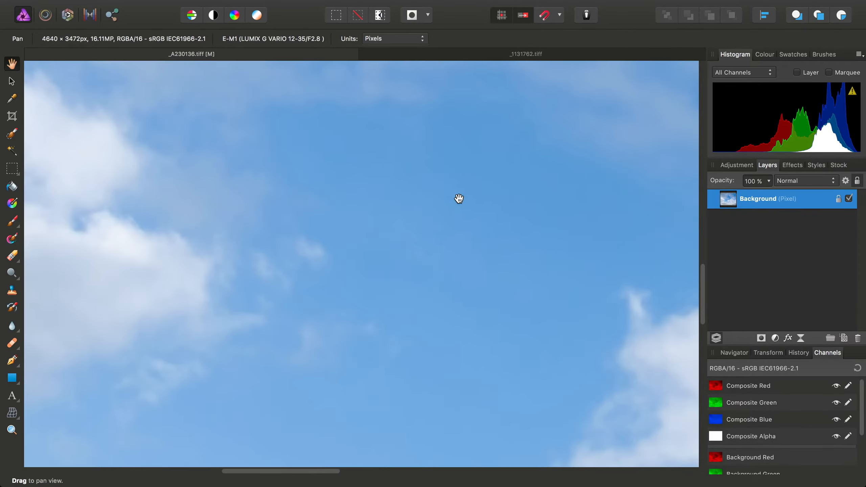
left_click_drag(446, 206, 582, 279)
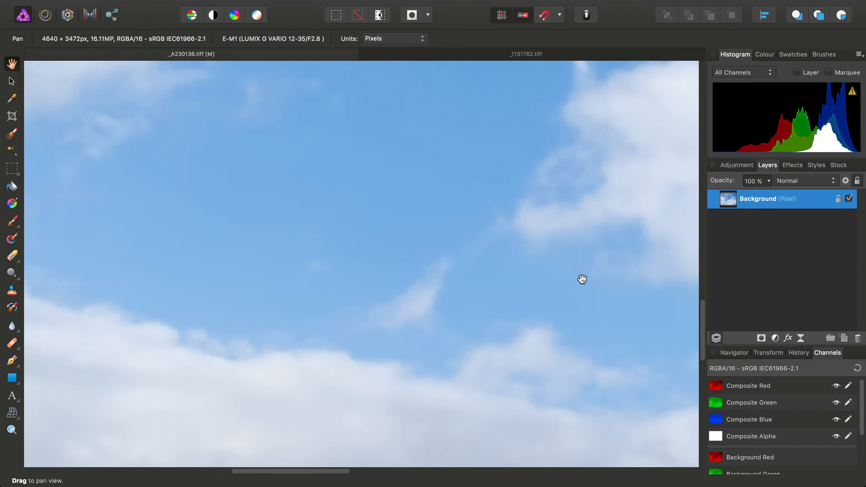
key("super+0")
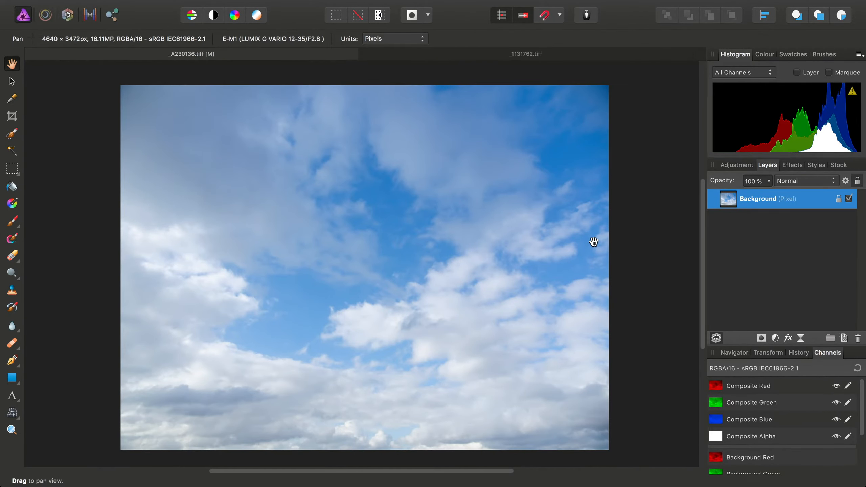
- Switch to the _1131762.tiff document and convert its colour format to Lab (16 bit)
left_click(535, 56)
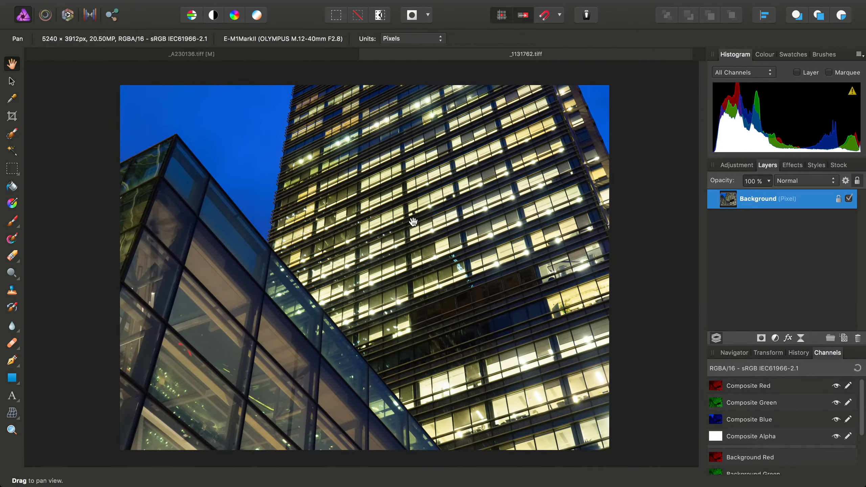
scroll(182, 163, "up", 1)
scroll(182, 164, "up", 10)
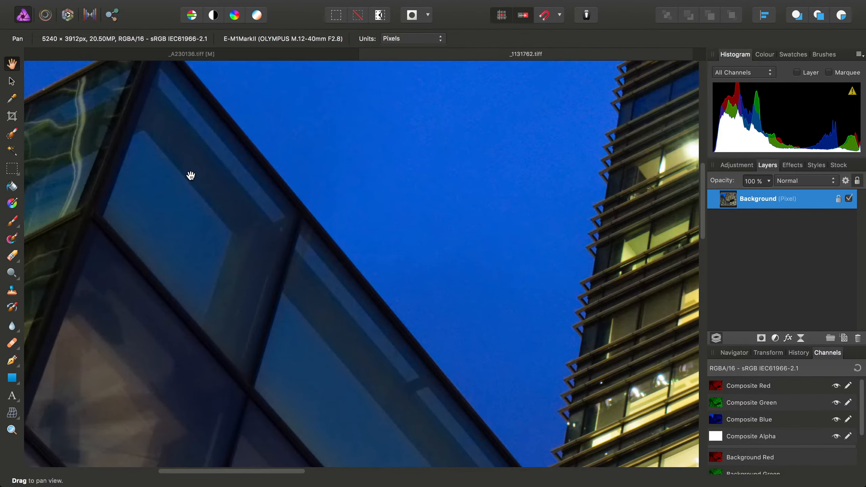
scroll(490, 182, "up", 10)
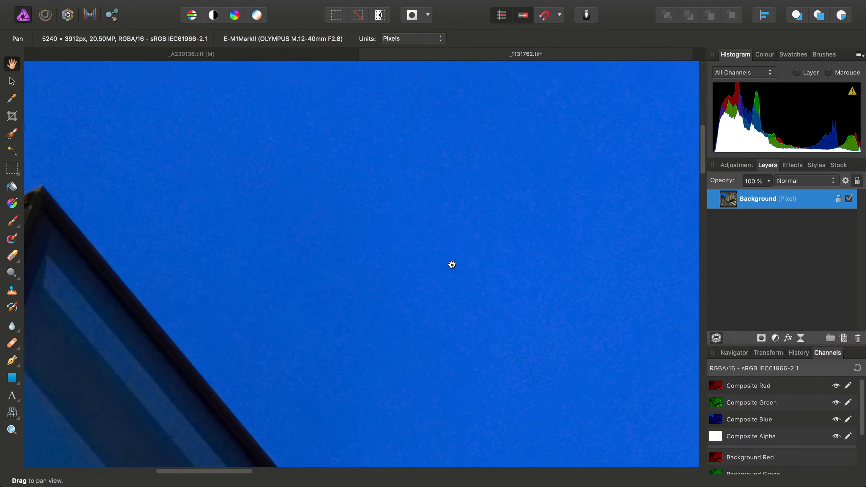
left_click_drag(535, 315, 357, 224)
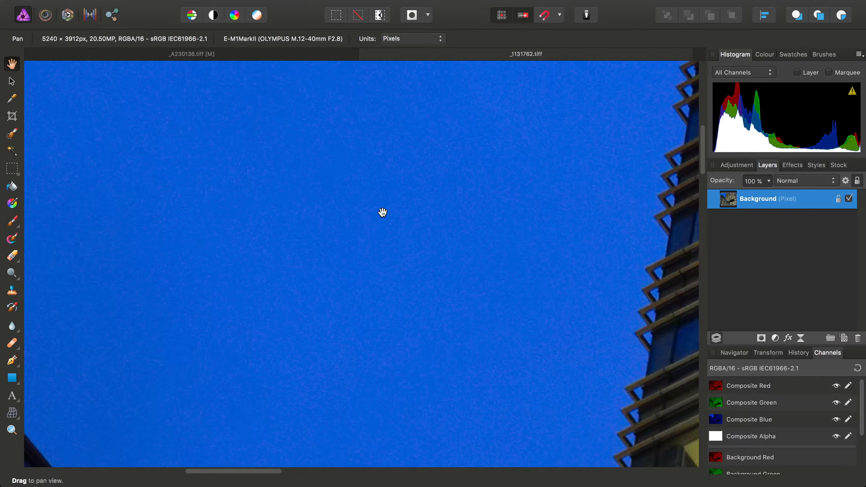
mouse_move(349, 4)
left_click(234, 4)
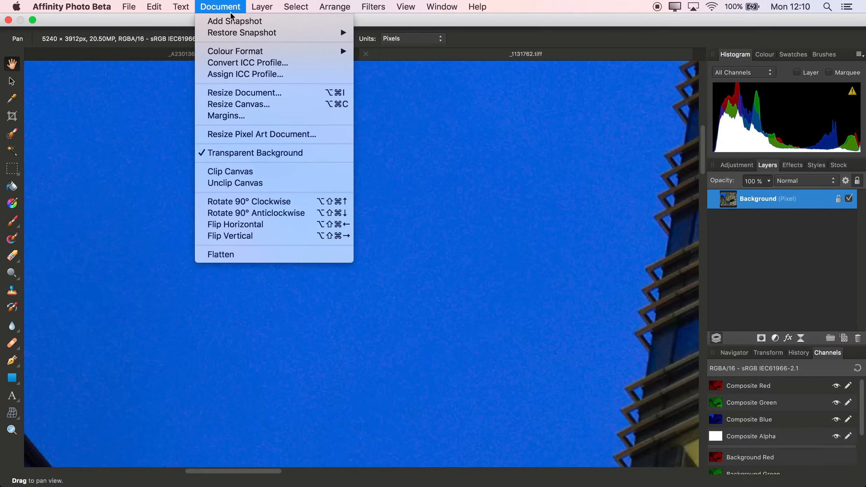
mouse_move(294, 51)
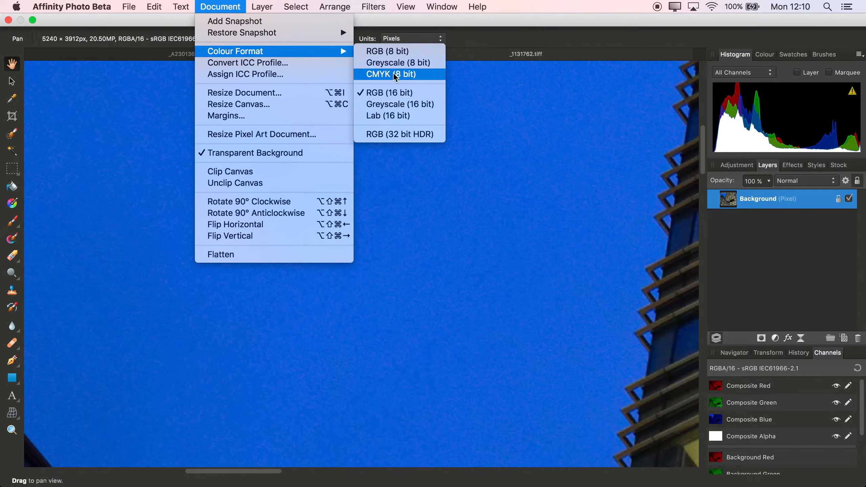
left_click(386, 117)
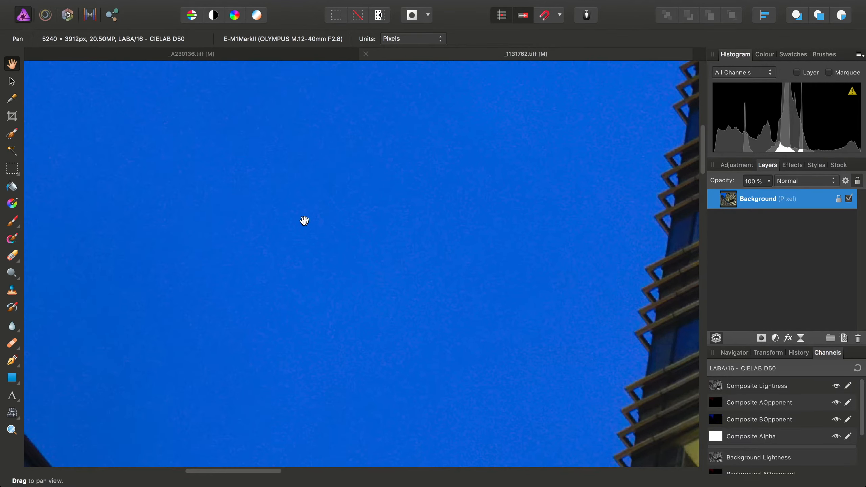
- Inspect the sky noise on the composite Lightness, AOpponent and BOpponent channels, ending with AOpponent isolated
left_click(773, 384)
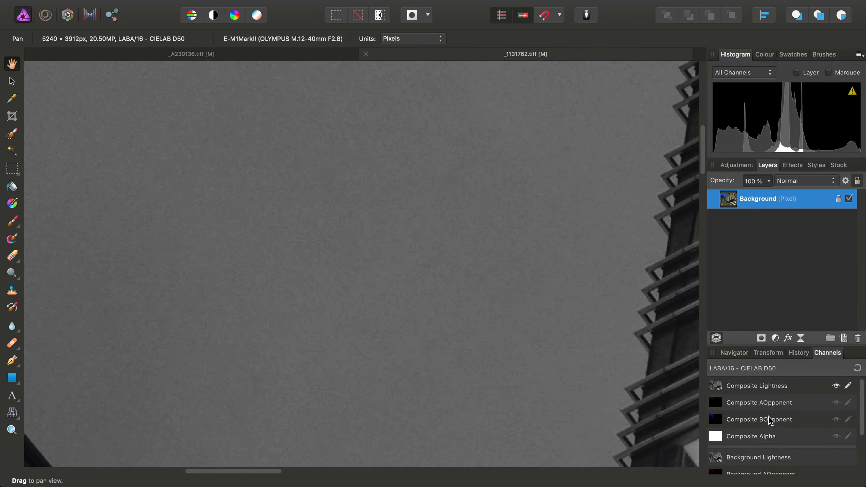
left_click(771, 401)
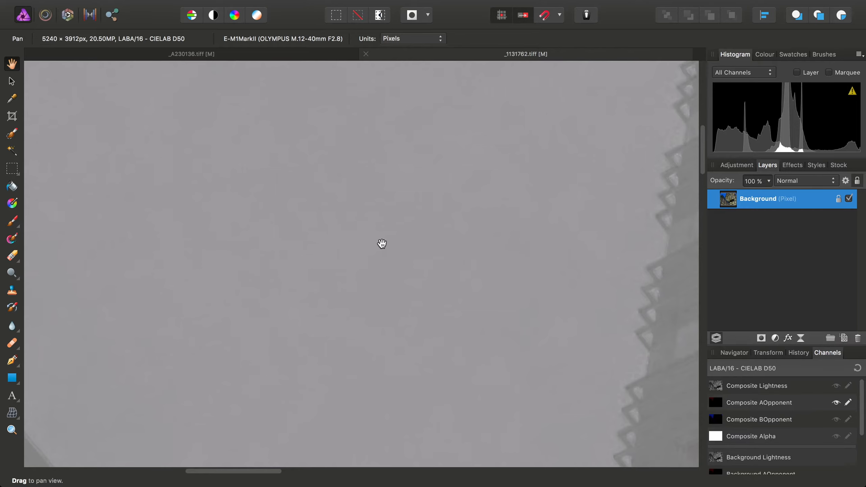
left_click(777, 418)
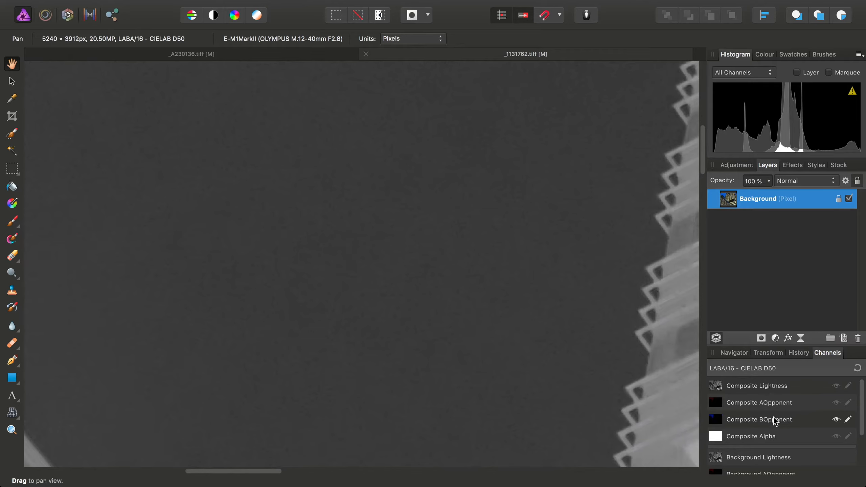
left_click(778, 405)
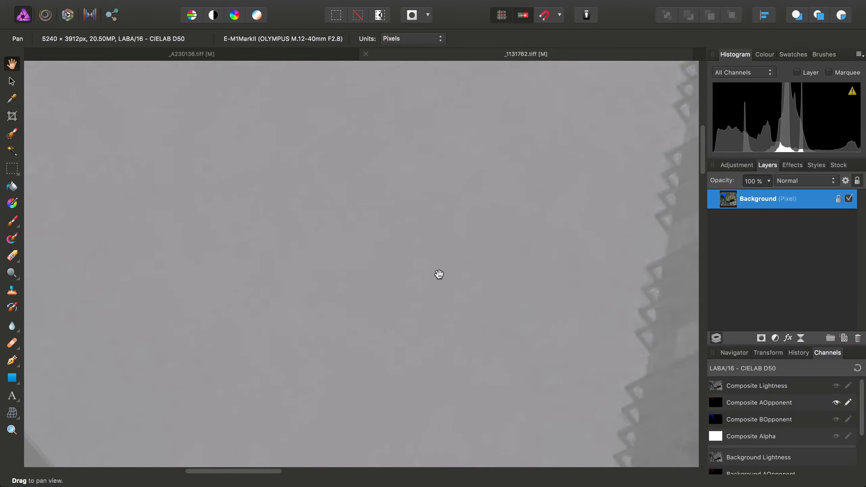
- Isolate the Composite Lightness channel and apply a Bilateral Blur to it with a 20.8 px radius and 2% tolerance
left_click_drag(439, 274, 514, 332)
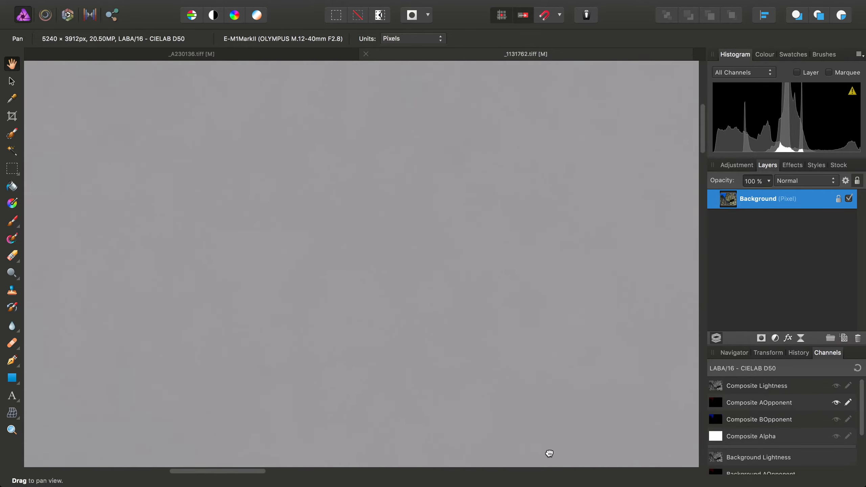
left_click(779, 386)
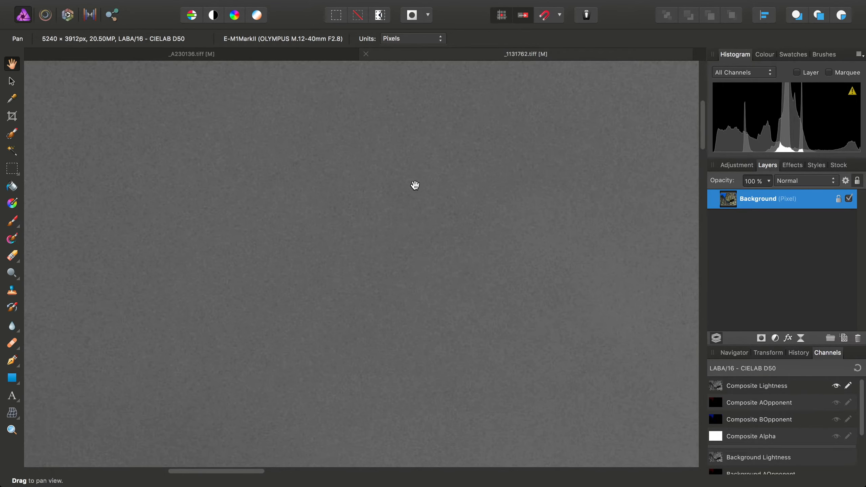
left_click(381, 5)
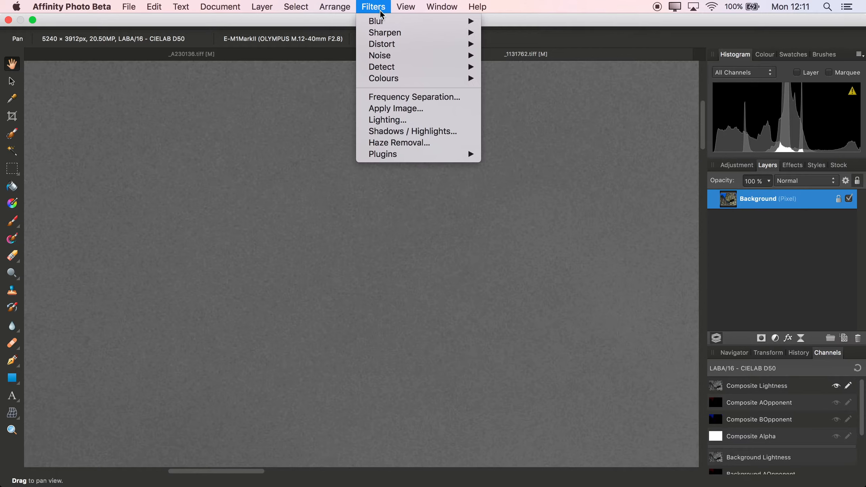
mouse_move(383, 22)
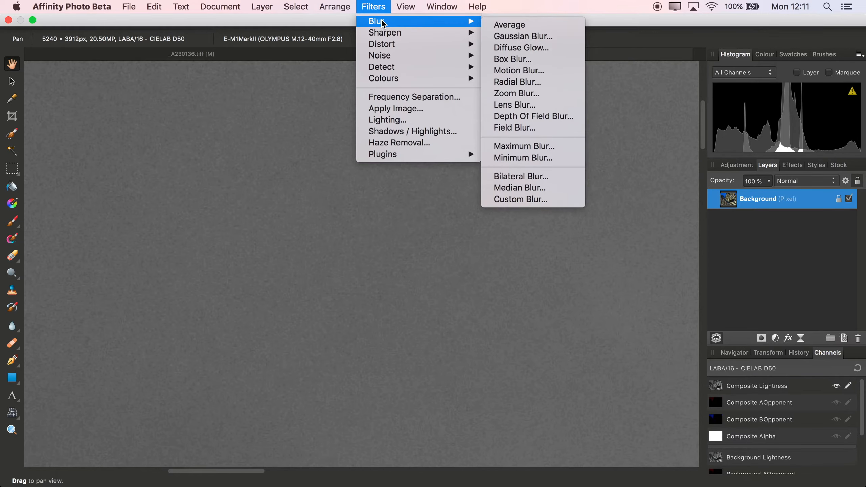
left_click(510, 175)
left_click_drag(615, 373, 576, 103)
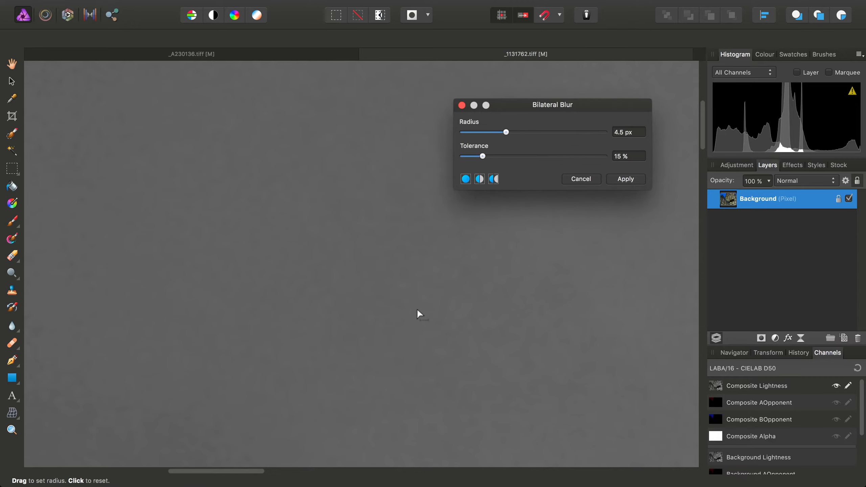
left_click_drag(506, 133, 543, 135)
left_click_drag(472, 341, 93, 192)
left_click_drag(289, 235, 277, 297)
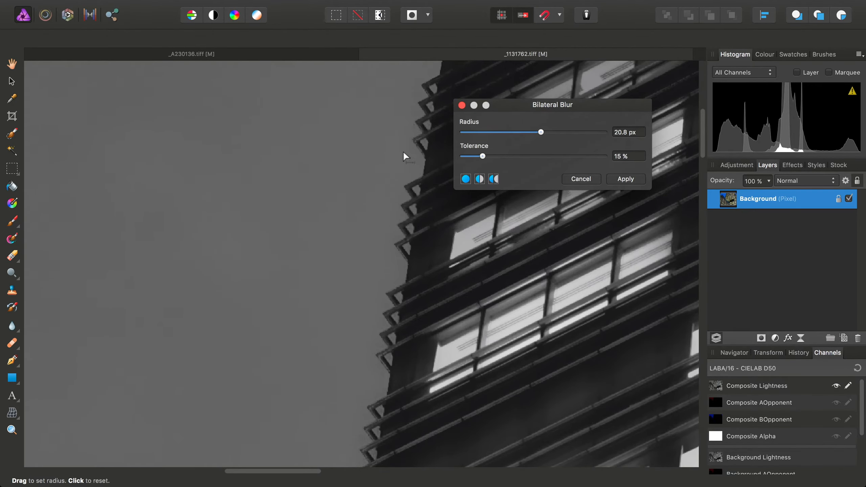
left_click_drag(482, 157, 465, 159)
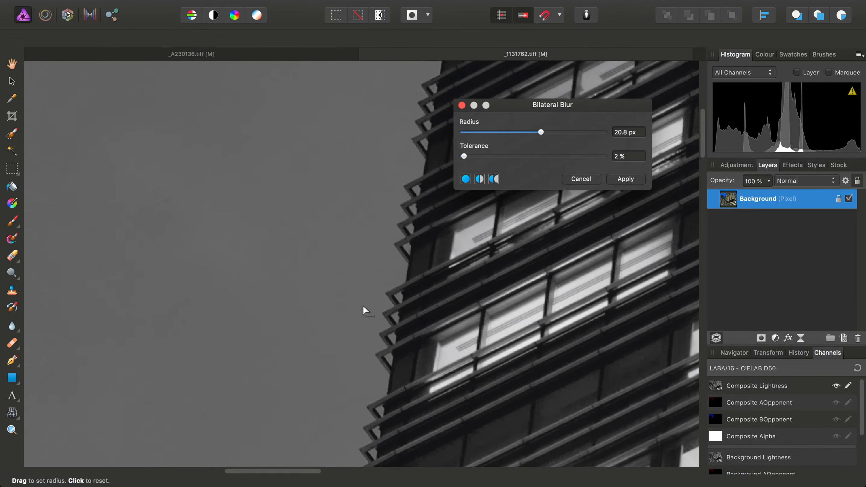
left_click(618, 179)
- Isolate the Composite BOpponent channel and apply Denoise to it with Luminance Denoise at 0% and Colour Denoise at 50%
left_click_drag(355, 270, 556, 231)
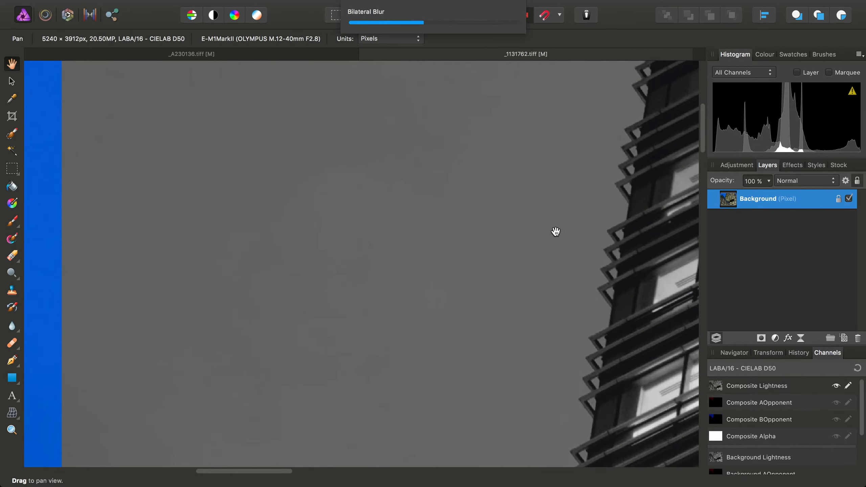
left_click(777, 423)
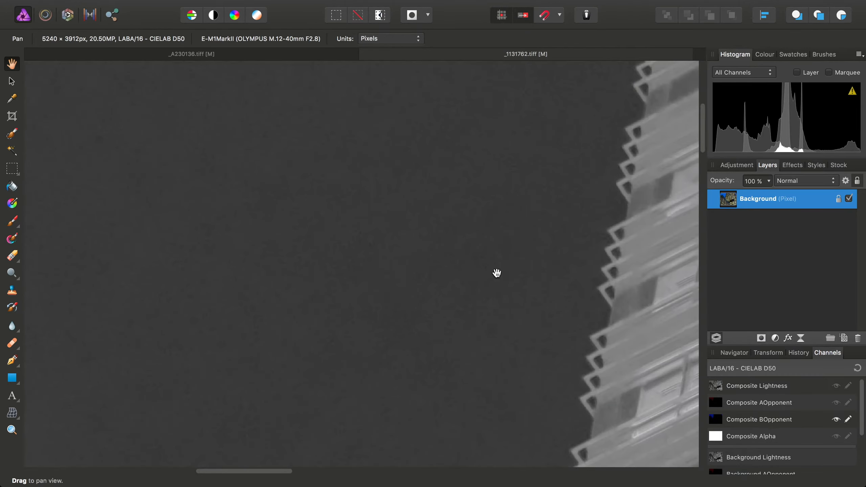
left_click_drag(483, 273, 643, 298)
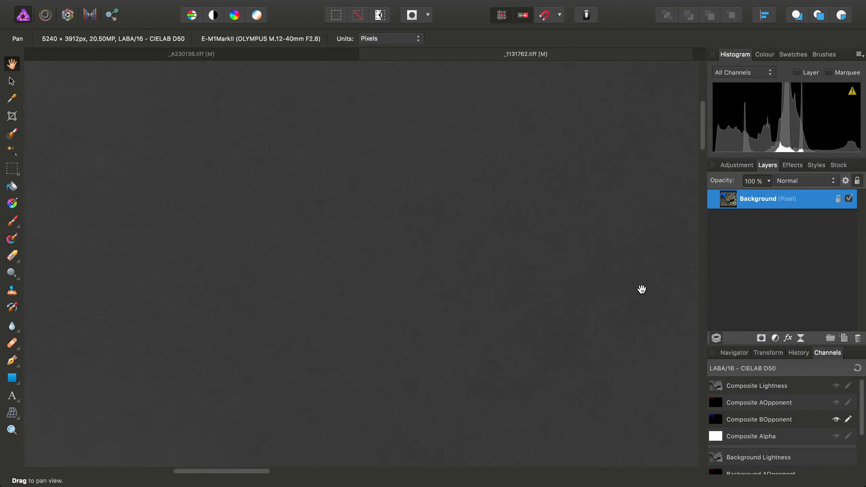
mouse_move(464, 3)
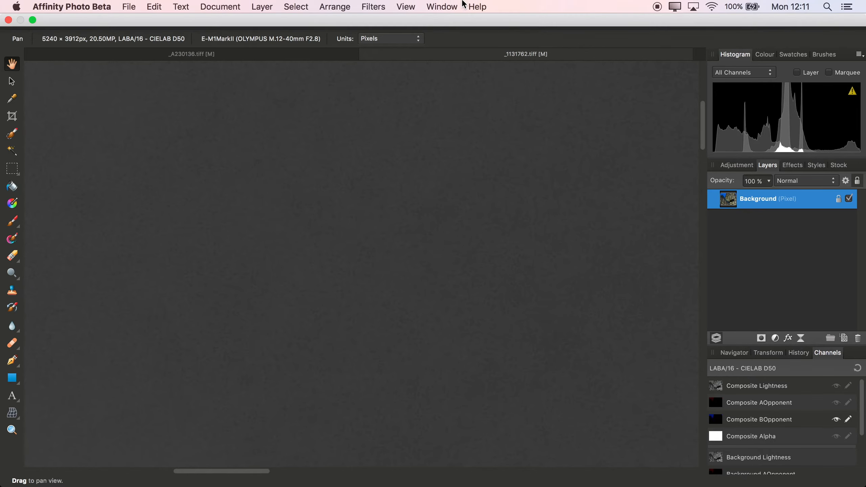
left_click(371, 6)
mouse_move(472, 74)
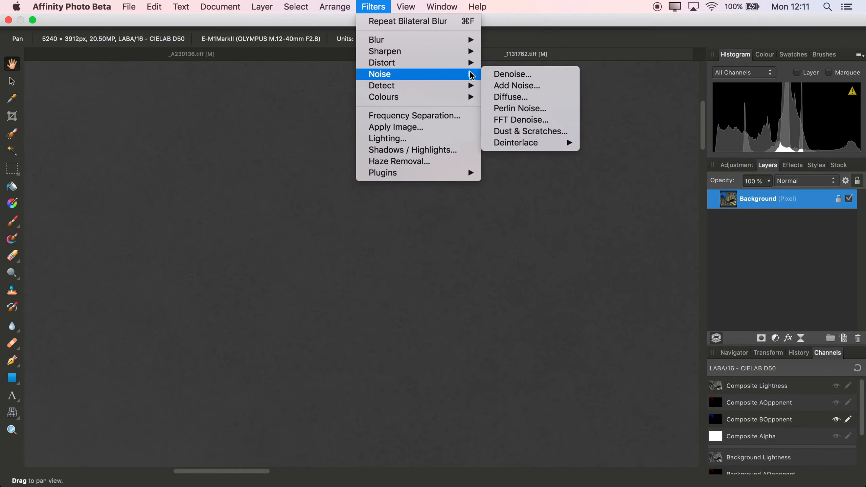
left_click(496, 76)
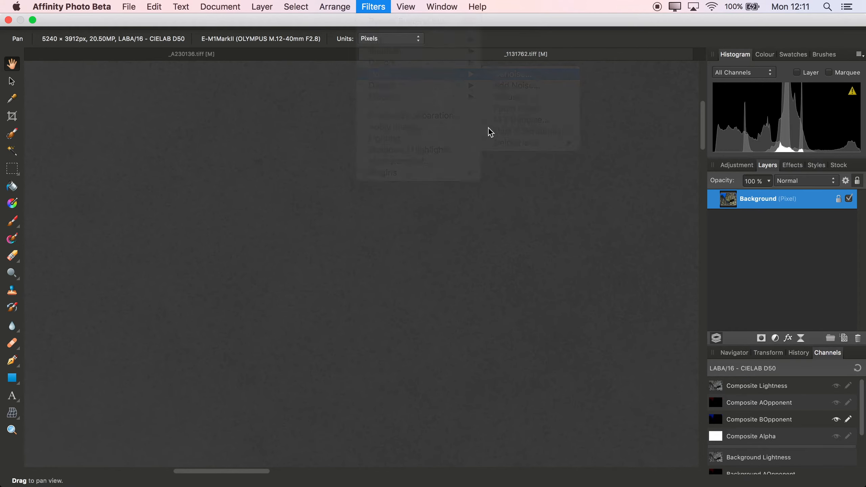
left_click_drag(612, 331, 630, 258)
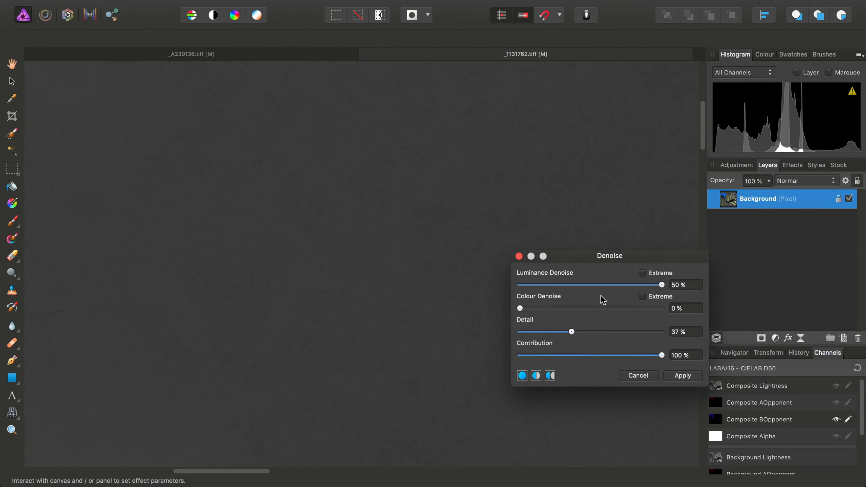
left_click_drag(635, 285, 685, 320)
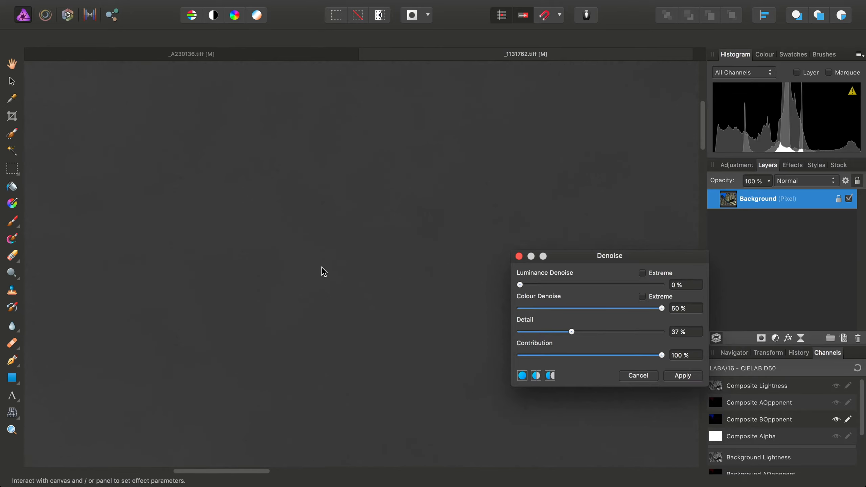
left_click(681, 375)
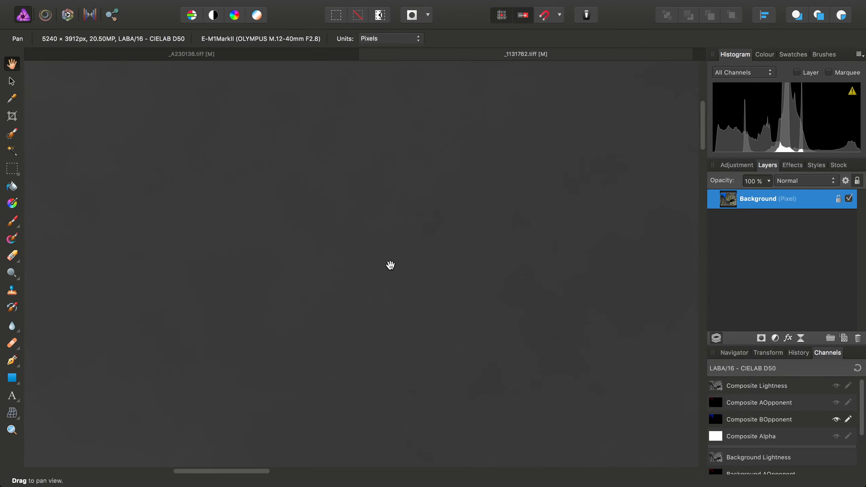
- Compare the filtered sky and building edges on the composite Lightness, AOpponent and BOpponent channels
left_click_drag(323, 251, 413, 146)
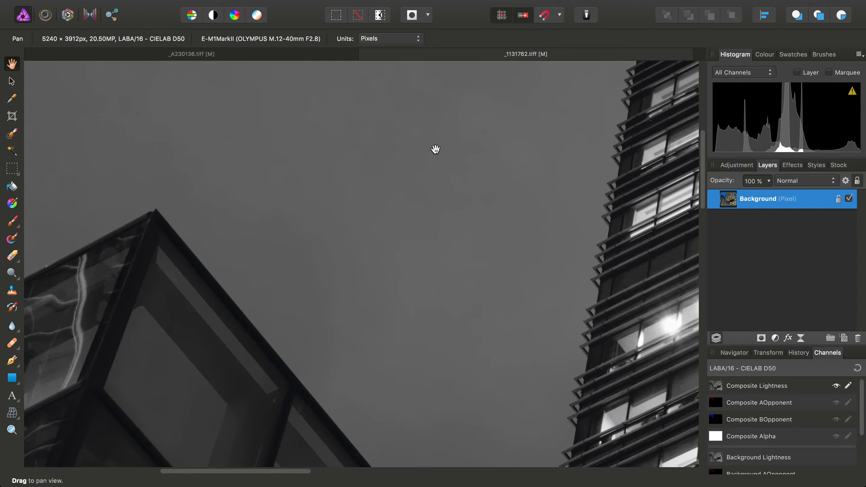
left_click(747, 405)
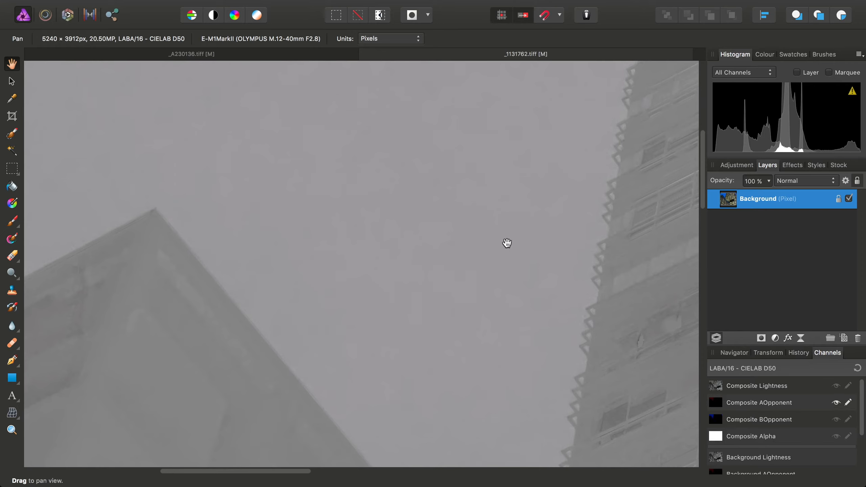
left_click(766, 420)
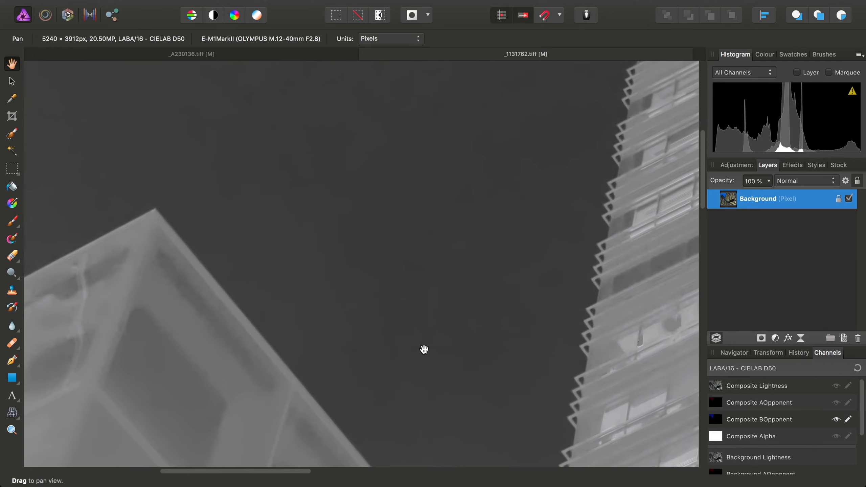
- Reset the channels to the full-colour composite and check the blue sky close up, ending with the whole photo in view
left_click(857, 368)
left_click_drag(448, 311, 496, 352)
scroll(512, 211, "up", 5)
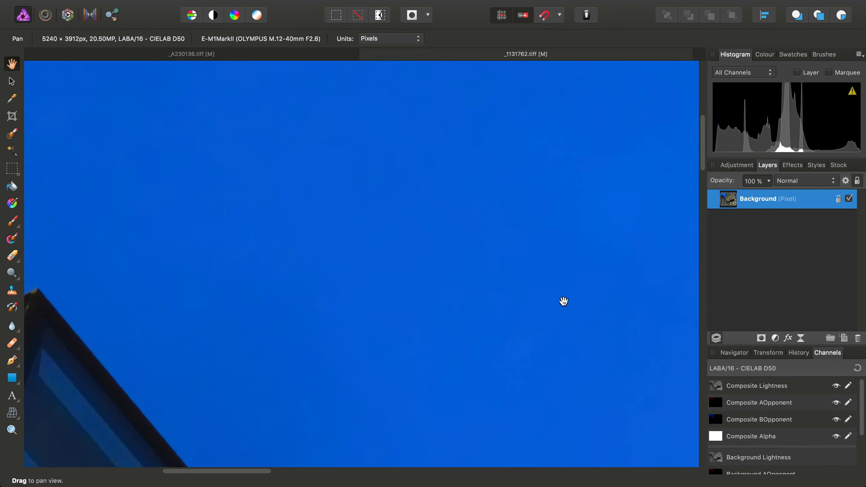
left_click_drag(563, 302, 499, 203)
key("super+0")
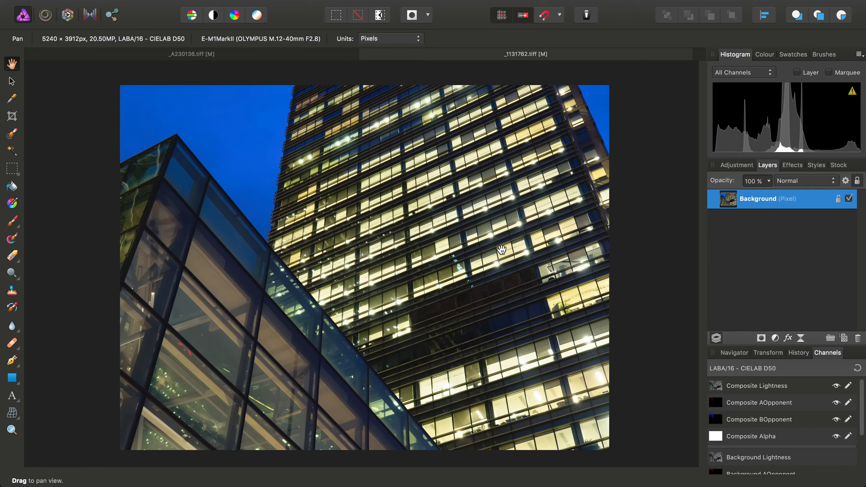
- Examine the building detail at 100% and compare the whole photo's Composite Lightness channel with the full-colour composite
key("super+1")
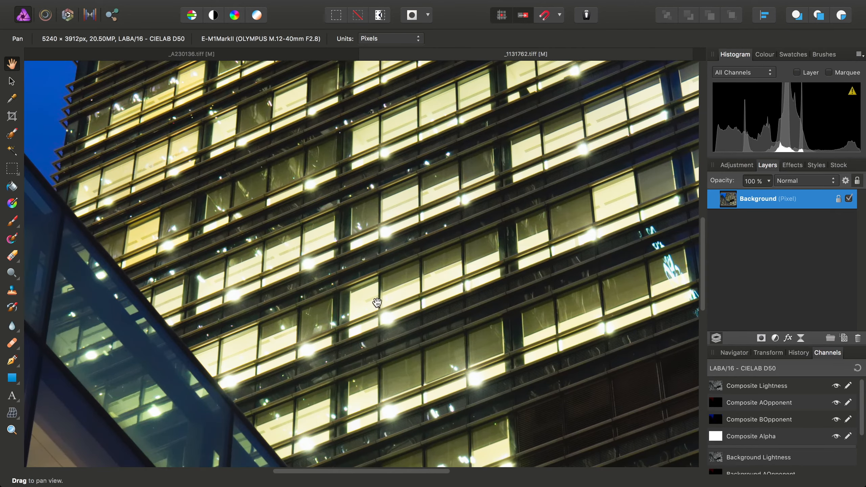
left_click_drag(377, 303, 126, 397)
key("super+0")
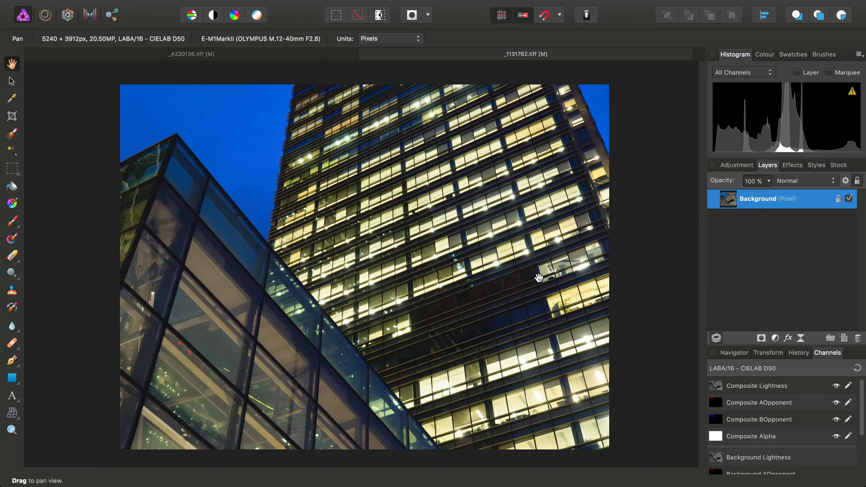
left_click(776, 384, "alt")
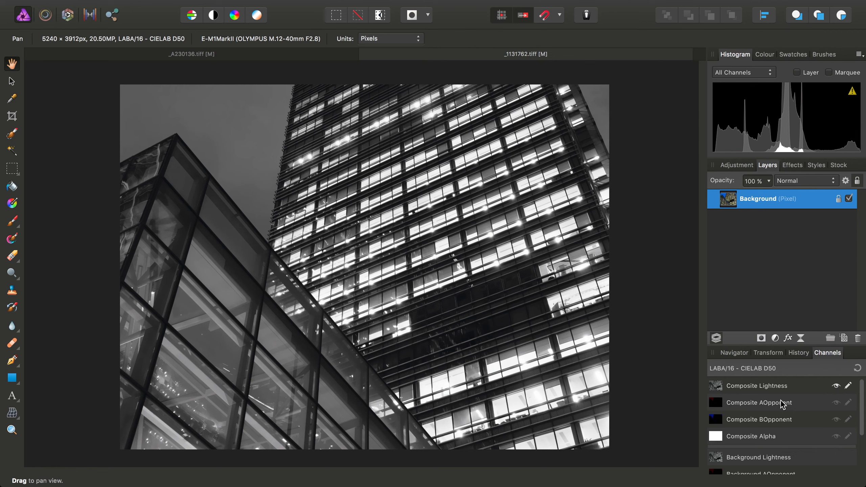
left_click(857, 368)
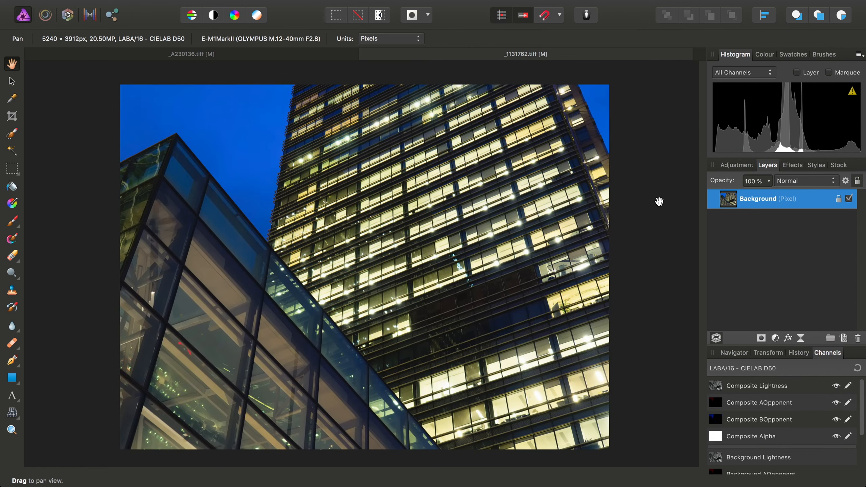